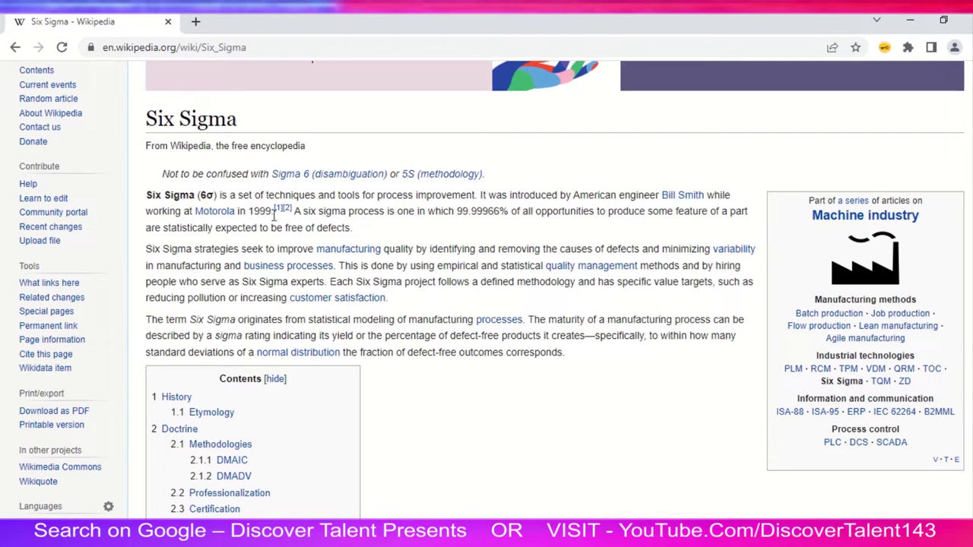
- Highlight the Six Sigma article's opening sentence, the 99.99966 figure and the word 'defects'
{"action": "left_click_drag", "start_coordinate": [272, 212], "coordinate": [145, 196]}
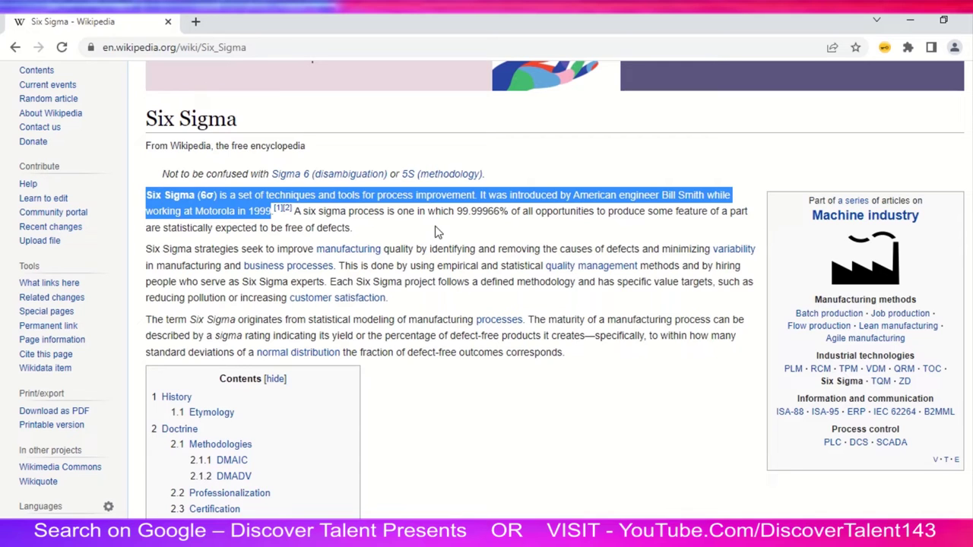
{"action": "left_click_drag", "start_coordinate": [449, 213], "coordinate": [501, 213]}
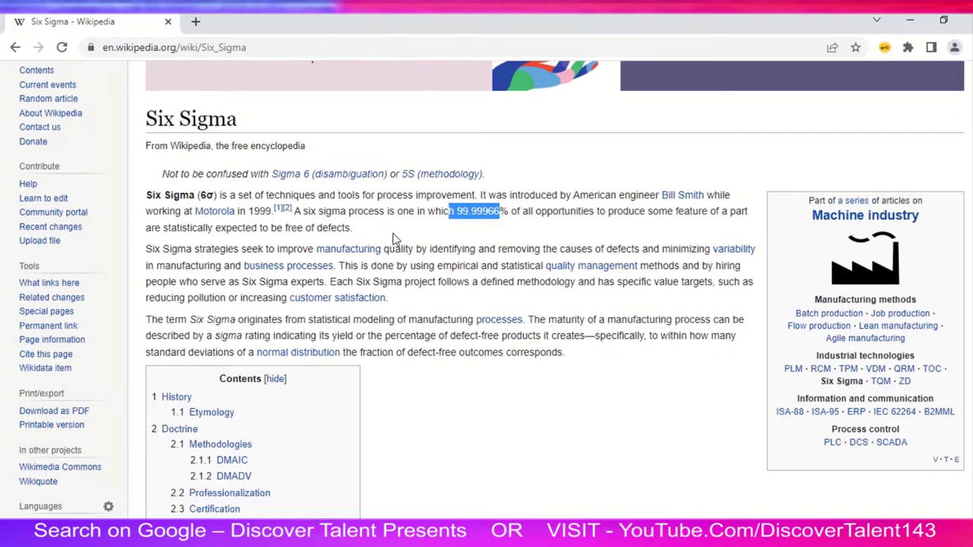
{"action": "left_click_drag", "start_coordinate": [352, 228], "coordinate": [317, 228]}
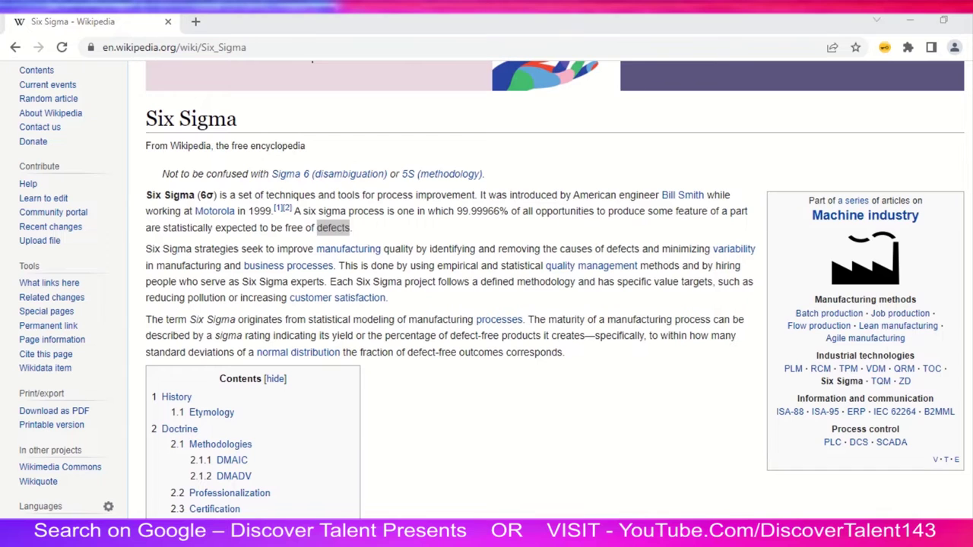
{"action": "left_click", "coordinate": [664, 489]}
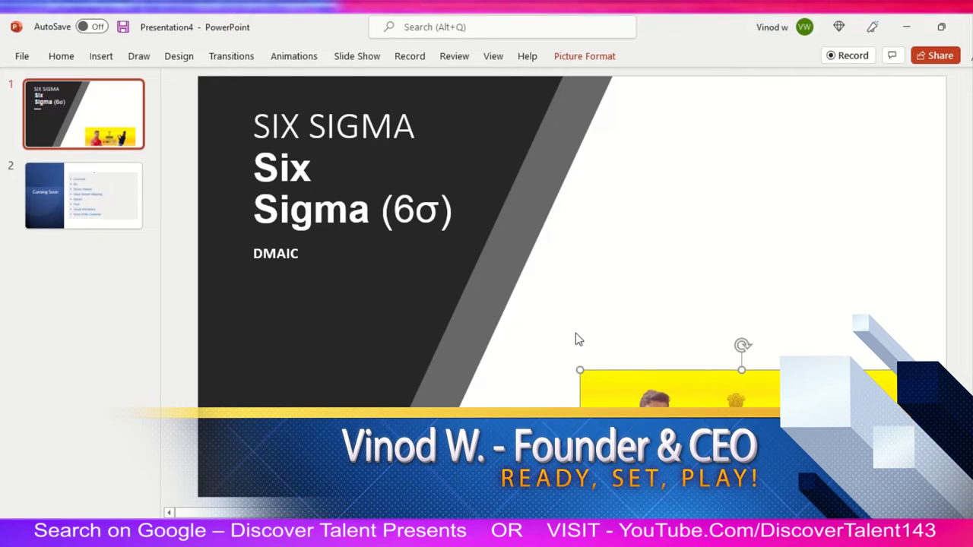
{"action": "left_click", "coordinate": [267, 291]}
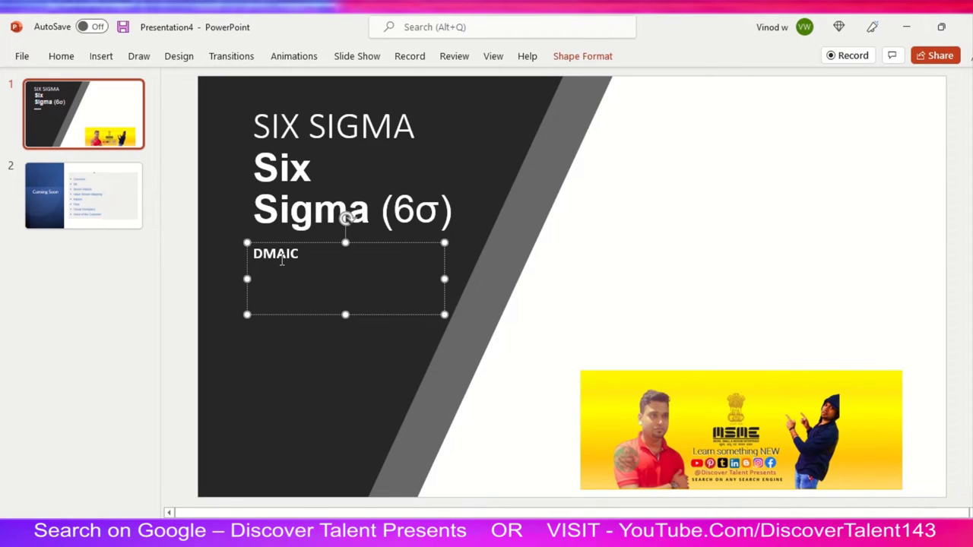
{"action": "left_click", "coordinate": [544, 260]}
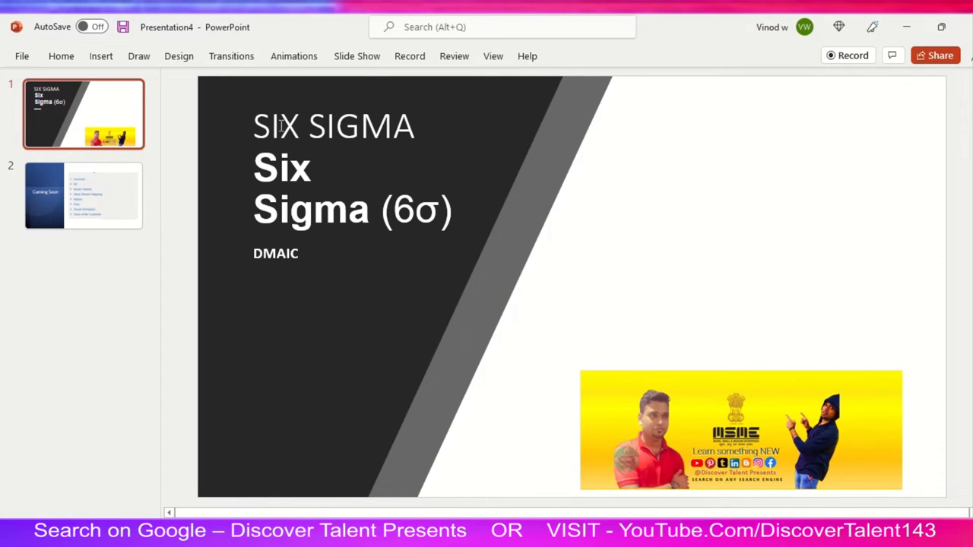
{"action": "triple_click", "coordinate": [334, 128]}
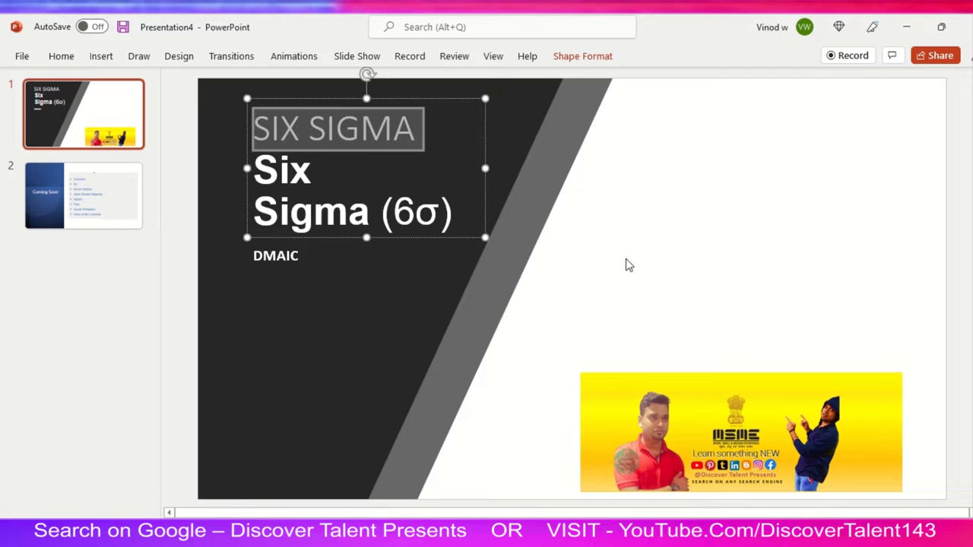
{"action": "left_click", "coordinate": [90, 203]}
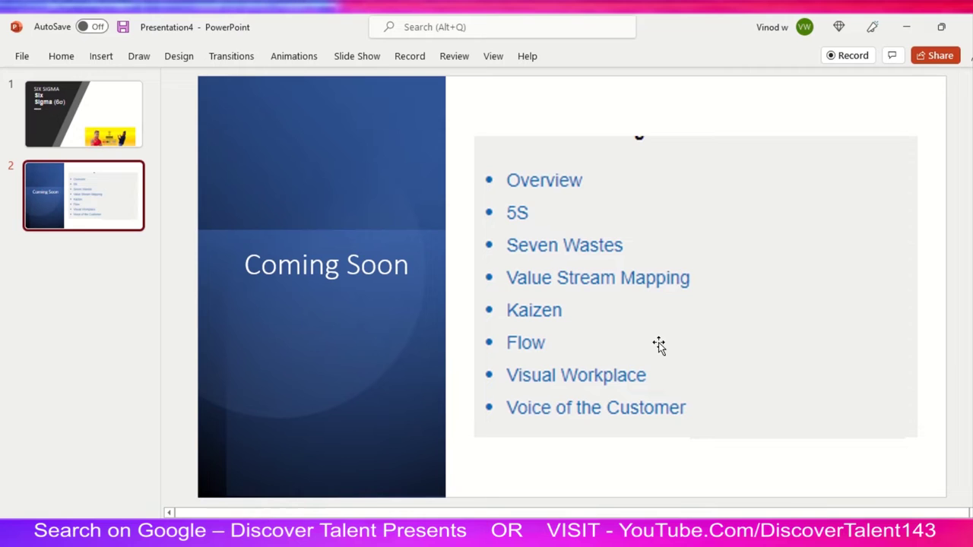
{"action": "left_click", "coordinate": [128, 116]}
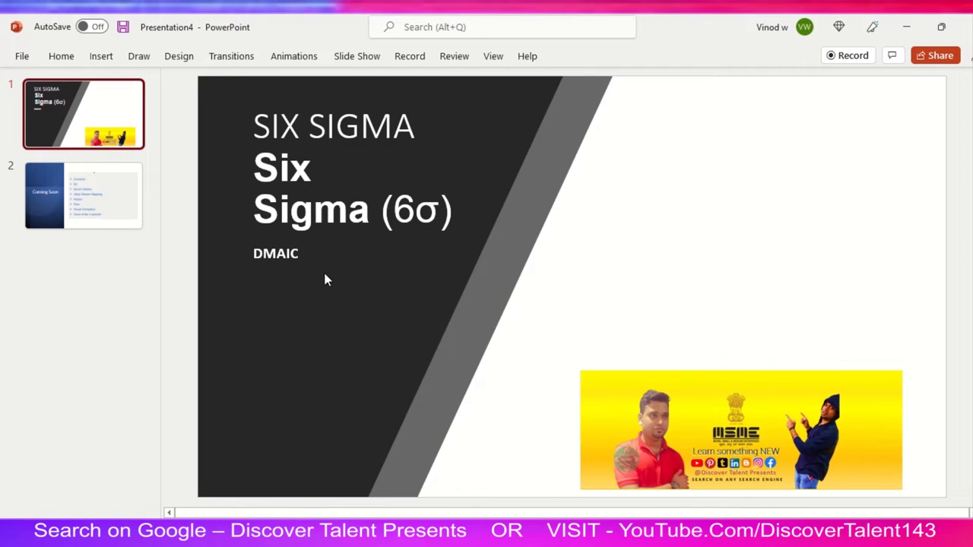
- Insert a text box drawn across the upper right of the title slide
{"action": "left_click", "coordinate": [66, 59]}
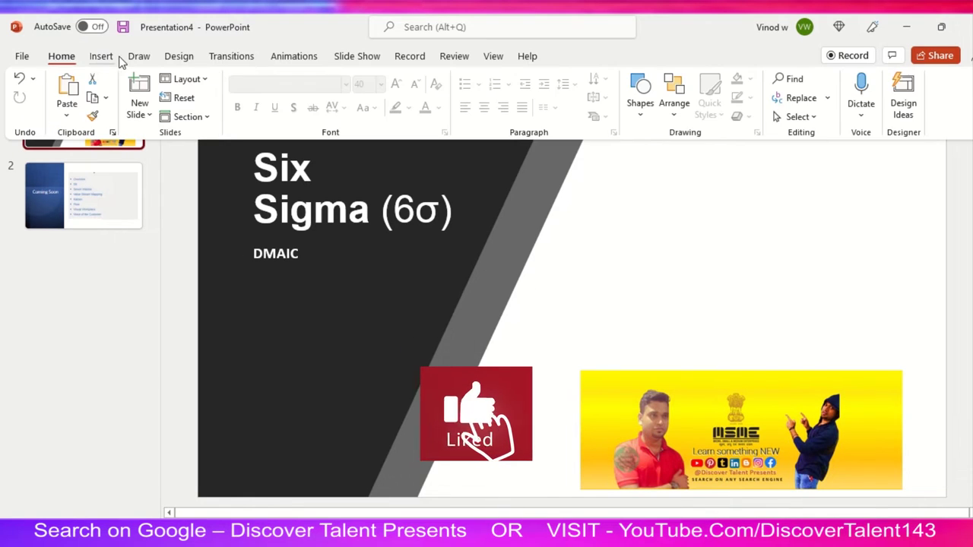
{"action": "left_click", "coordinate": [102, 57]}
{"action": "left_click", "coordinate": [654, 105]}
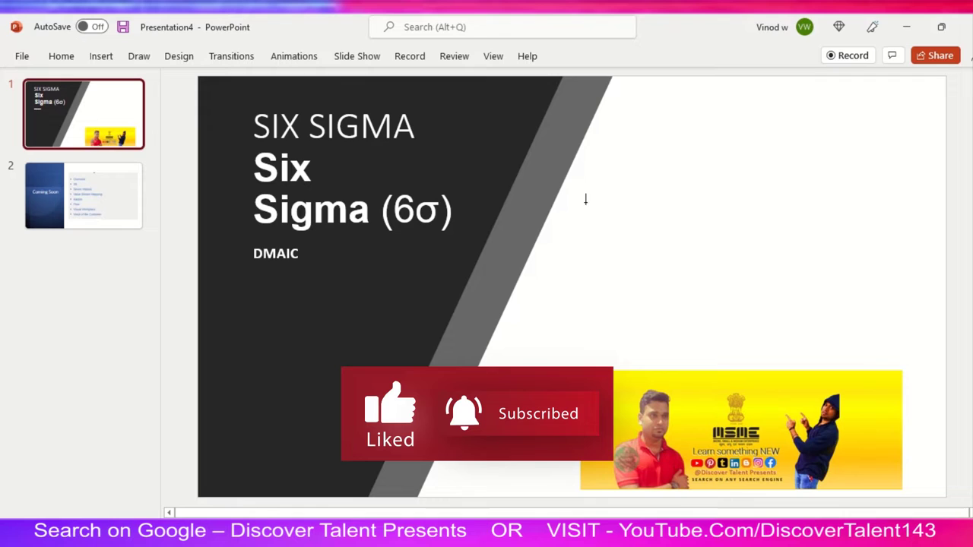
{"action": "left_click_drag", "start_coordinate": [580, 174], "coordinate": [896, 333]}
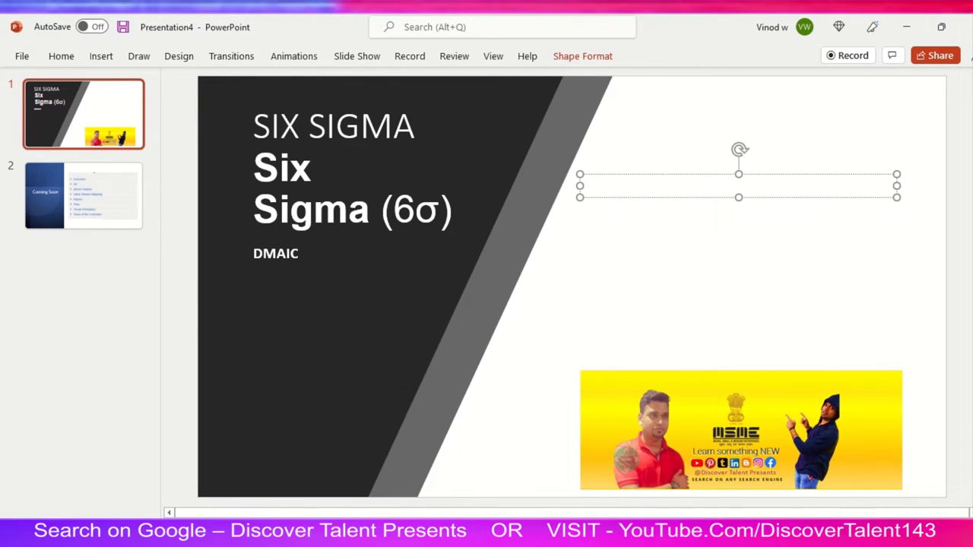
- Give the text box a new font colour and type 'D Define -'
{"action": "key", "text": "ctrl+a"}
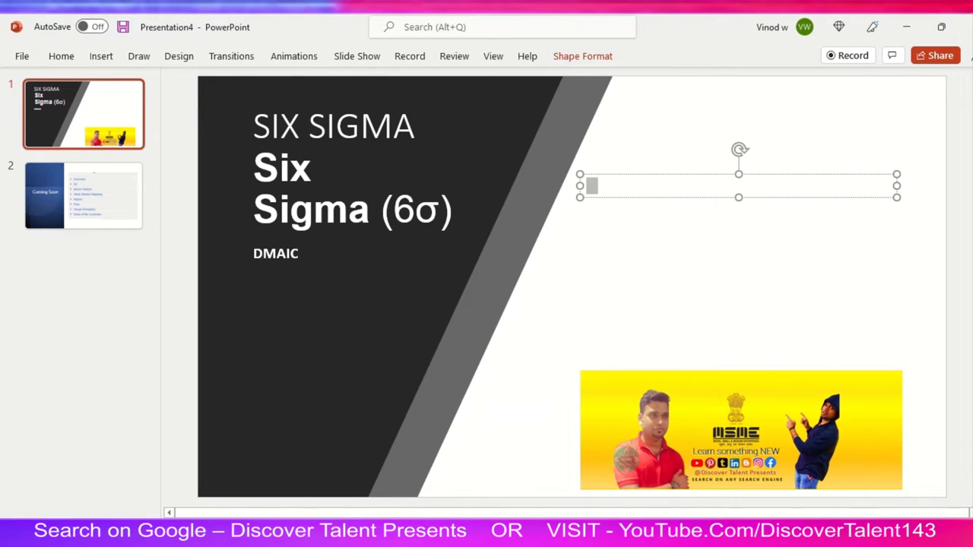
{"action": "left_click", "coordinate": [64, 58]}
{"action": "left_click", "coordinate": [439, 108]}
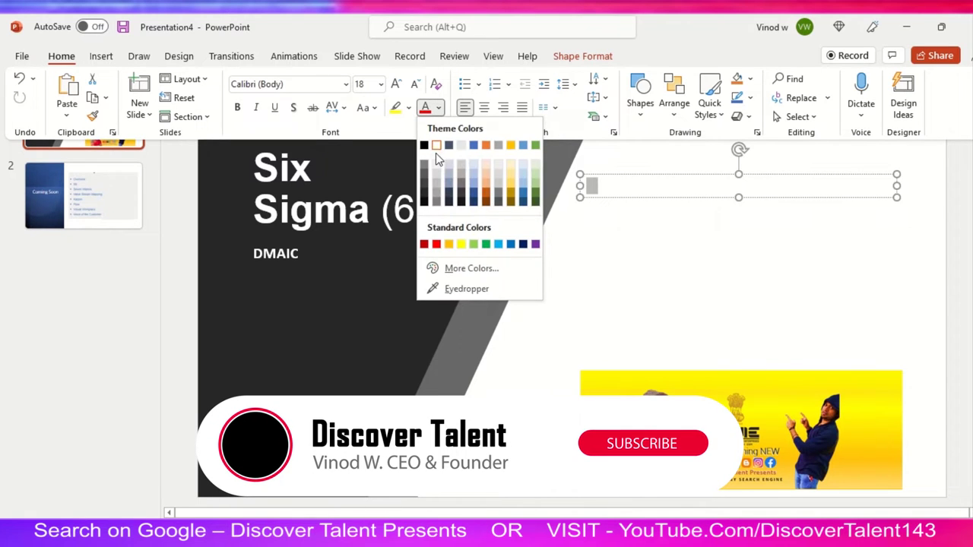
{"action": "left_click", "coordinate": [435, 150]}
{"action": "type", "text": "D"}
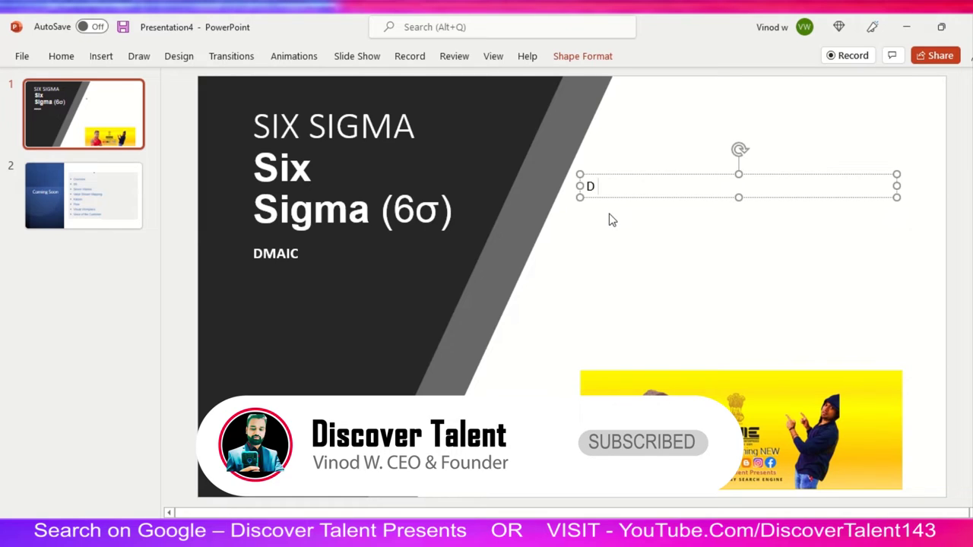
{"action": "type", "text": " Define -"}
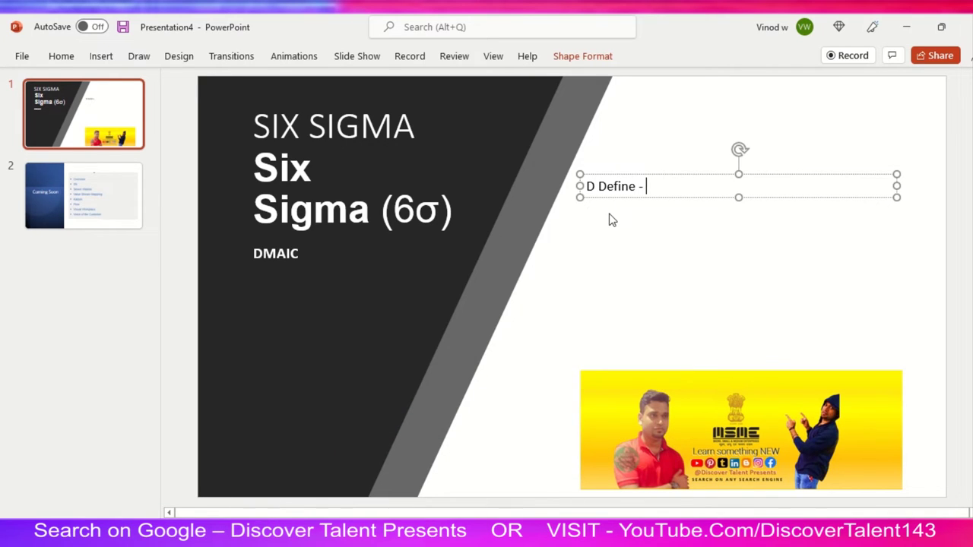
- Add 'Measure -' on a second line below 'D Define -'
{"action": "key", "text": "Return"}
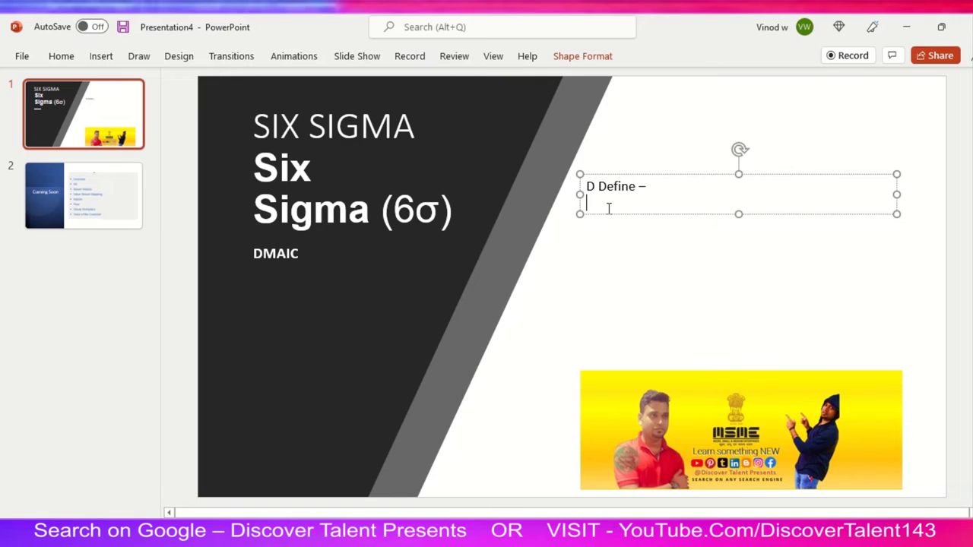
{"action": "type", "text": "Measure -"}
- Add 'A analyse -' as the third line of the list
{"action": "key", "text": "Return"}
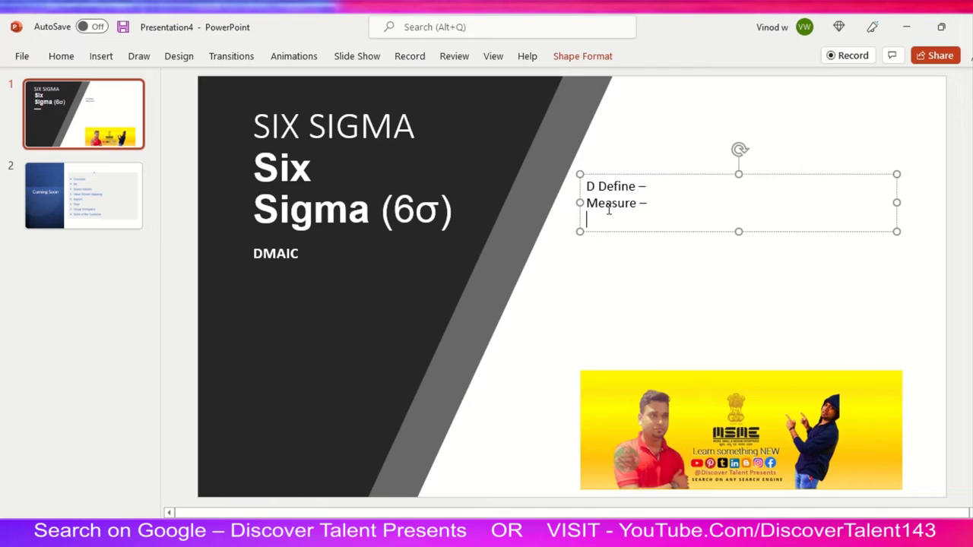
{"action": "type", "text": "A a"}
{"action": "type", "text": "nal"}
{"action": "type", "text": "yse "}
{"action": "type", "text": "-"}
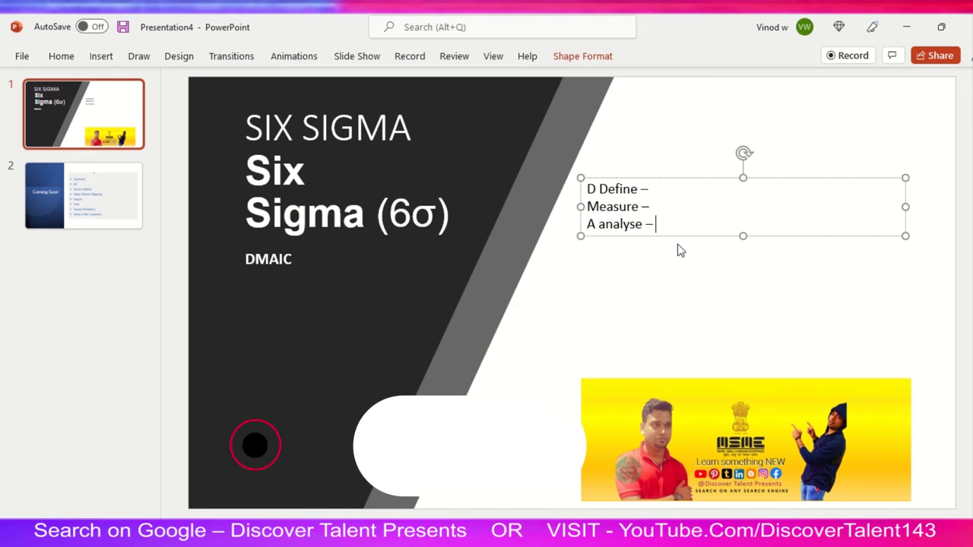
- Add 'I Improve -' as the fourth line of the list
{"action": "key", "text": "Return"}
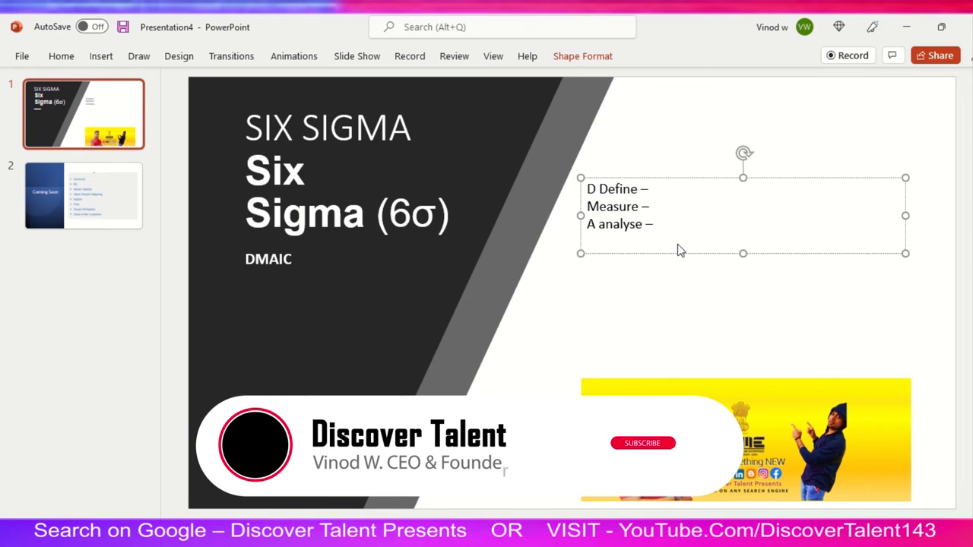
{"action": "type", "text": "I"}
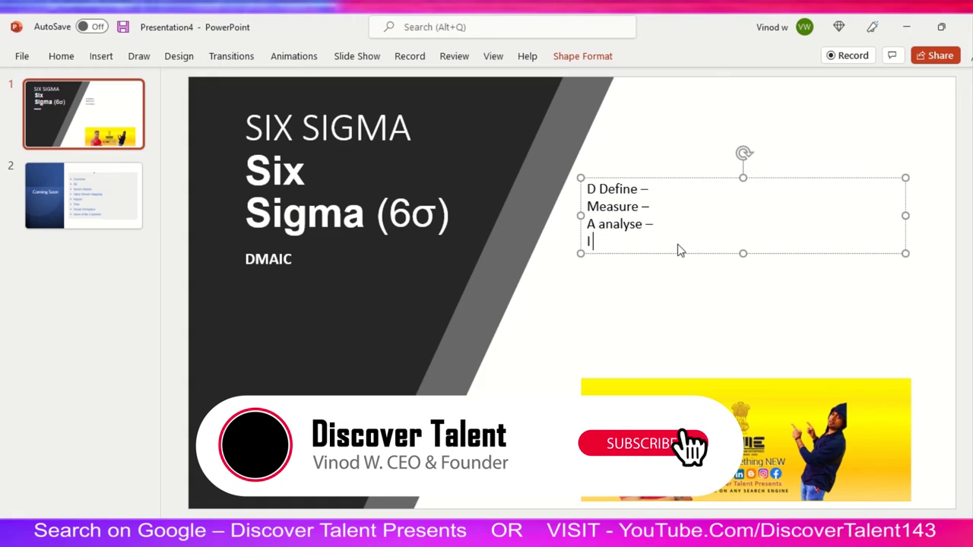
{"action": "type", "text": " Improve -"}
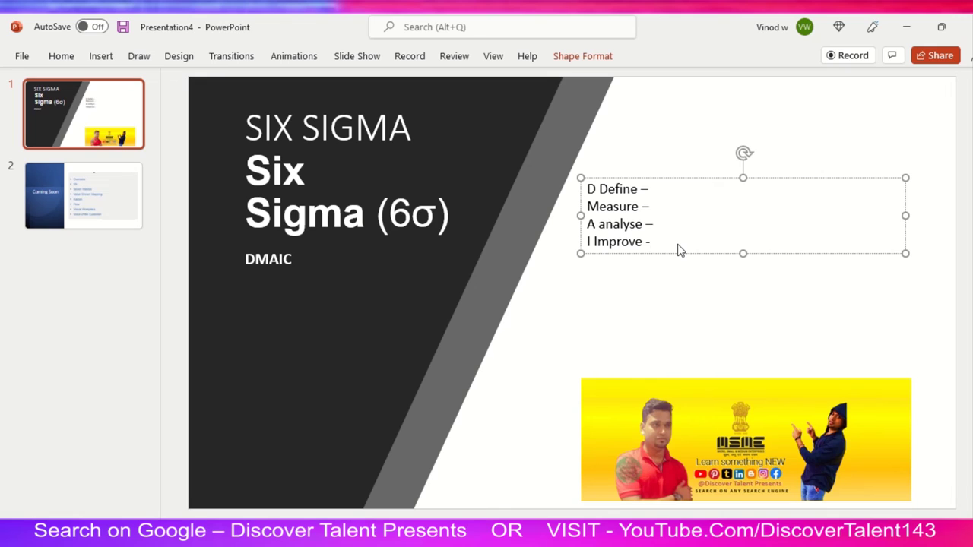
- Start a fifth line and type 'C Contro' for the Control entry
{"action": "key", "text": "Return"}
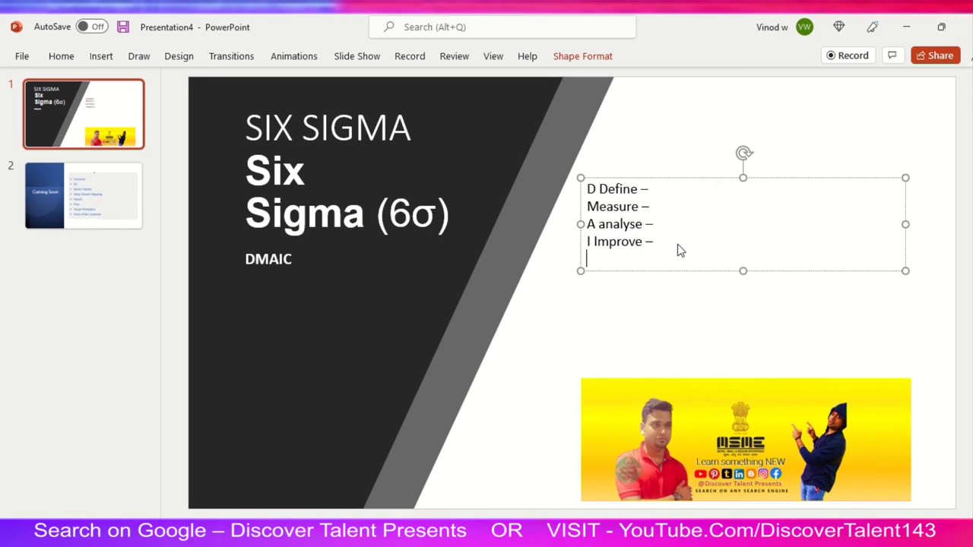
{"action": "type", "text": "C Control –"}
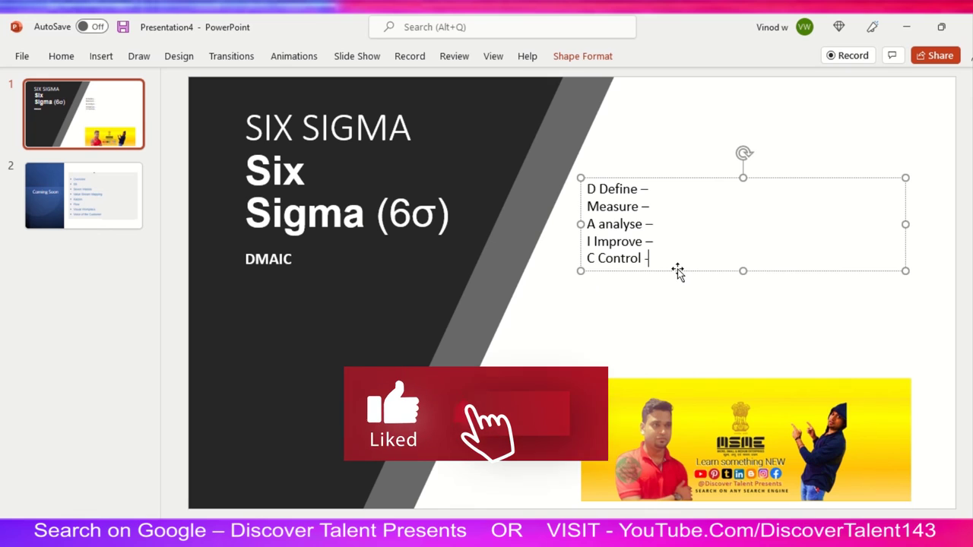
- Add 'LSS YB' on a new line below the list and select that line
{"action": "key", "text": "Return"}
{"action": "type", "text": "L"}
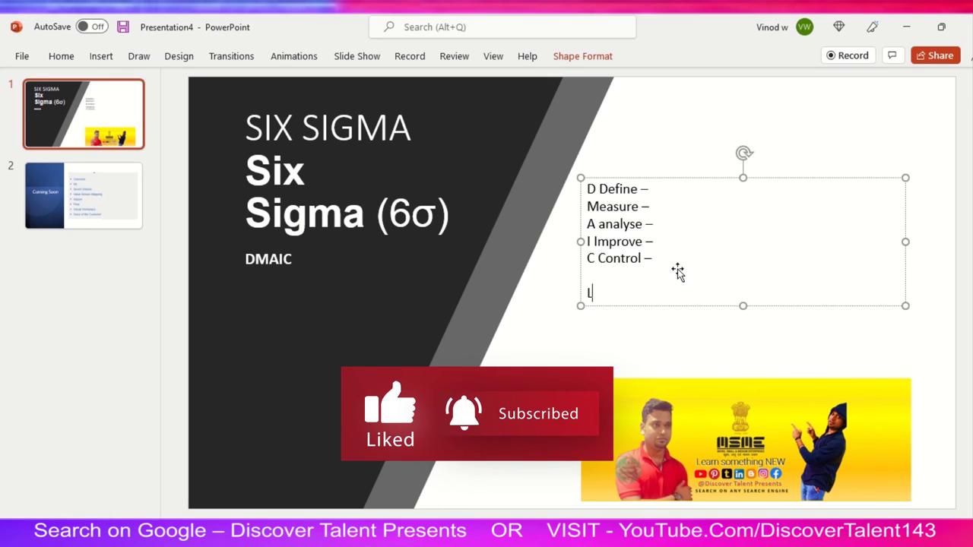
{"action": "type", "text": "SS YB"}
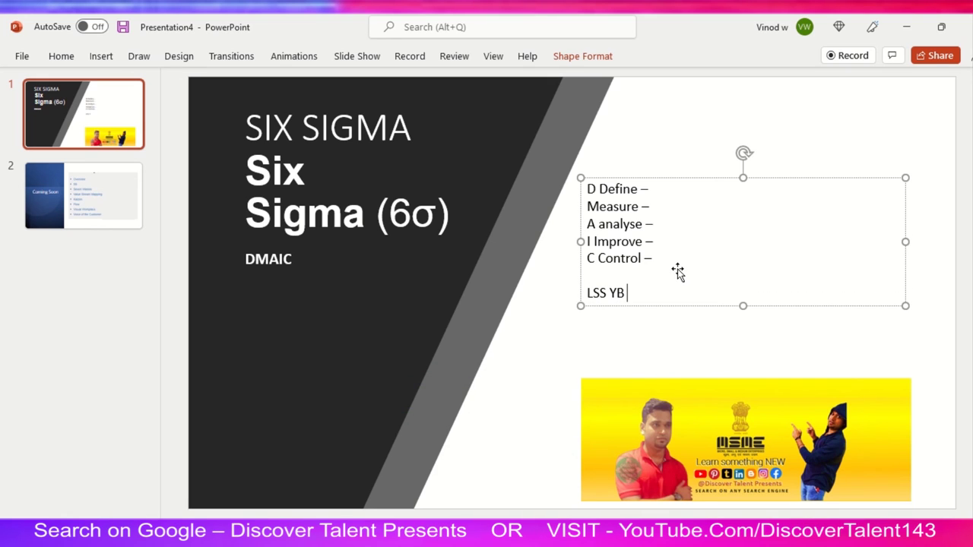
{"action": "left_click", "coordinate": [594, 295]}
{"action": "left_click", "coordinate": [625, 294]}
{"action": "left_click_drag", "start_coordinate": [633, 296], "coordinate": [578, 297]}
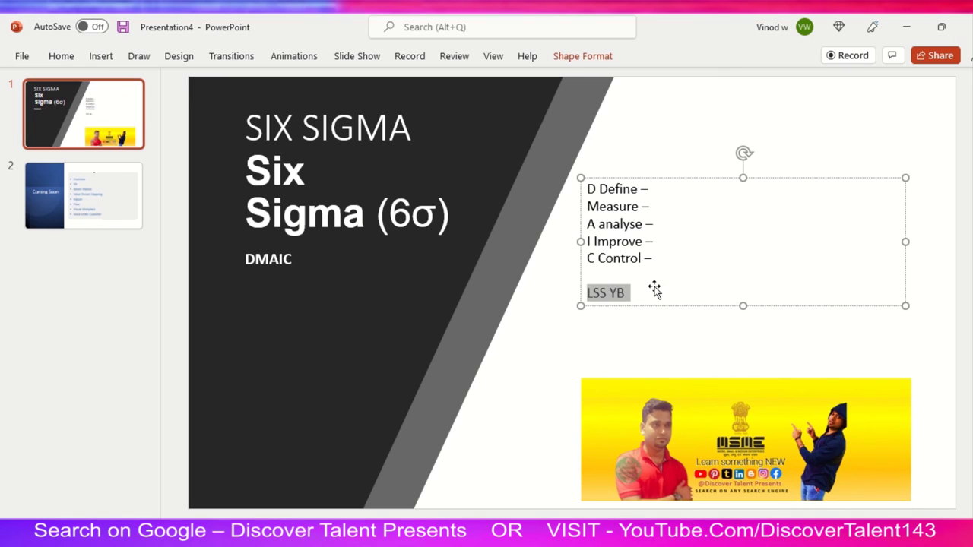
- Leave the title slide's text boxes and go to slide 2, the Coming Soon slide
{"action": "left_click", "coordinate": [281, 258]}
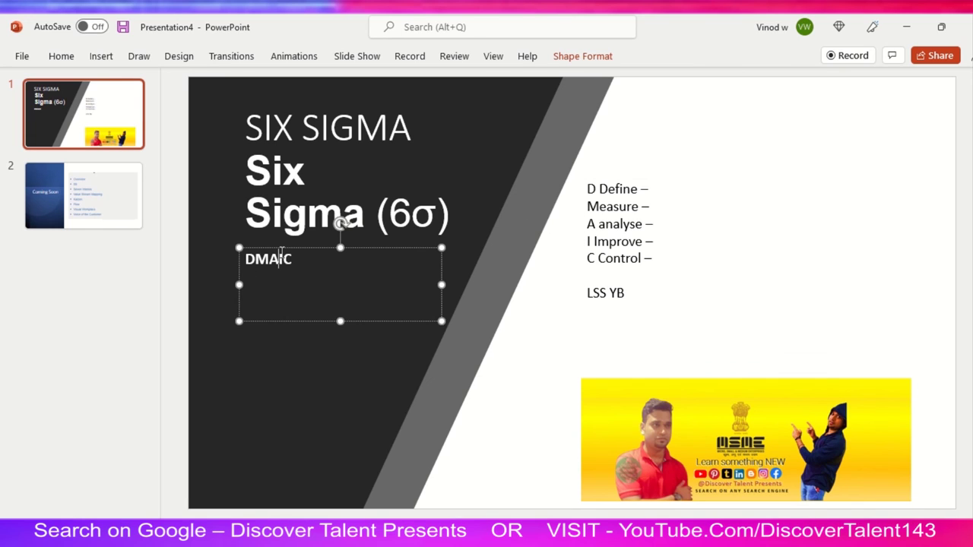
{"action": "left_click", "coordinate": [651, 188]}
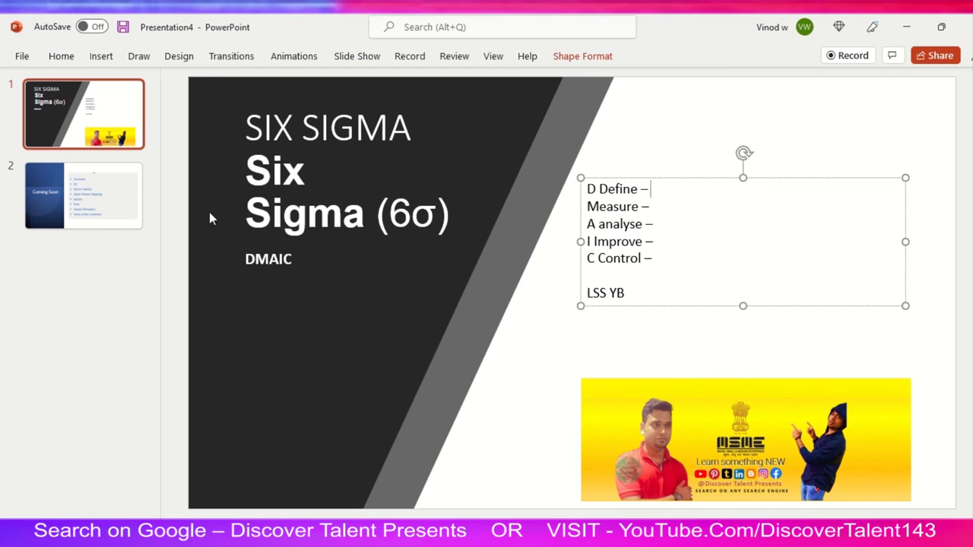
{"action": "left_click", "coordinate": [125, 198]}
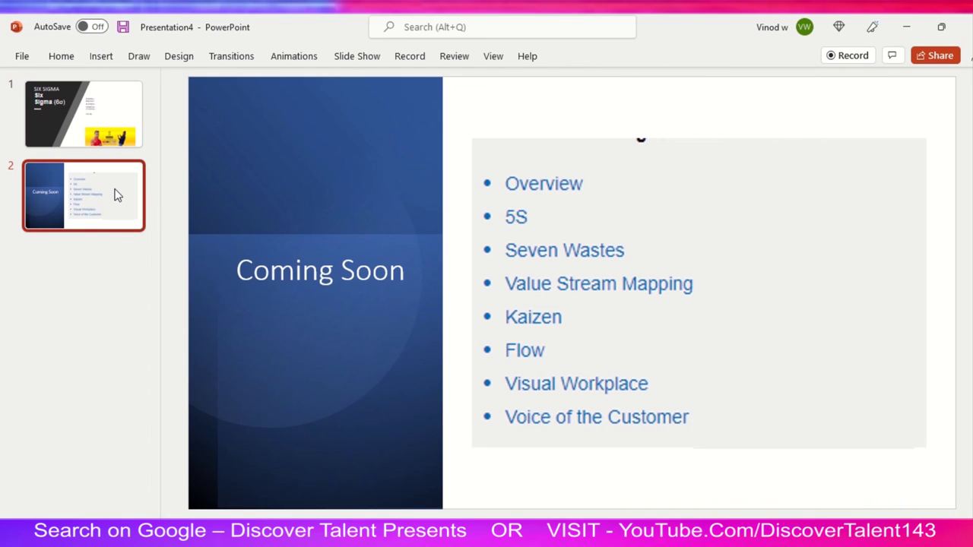